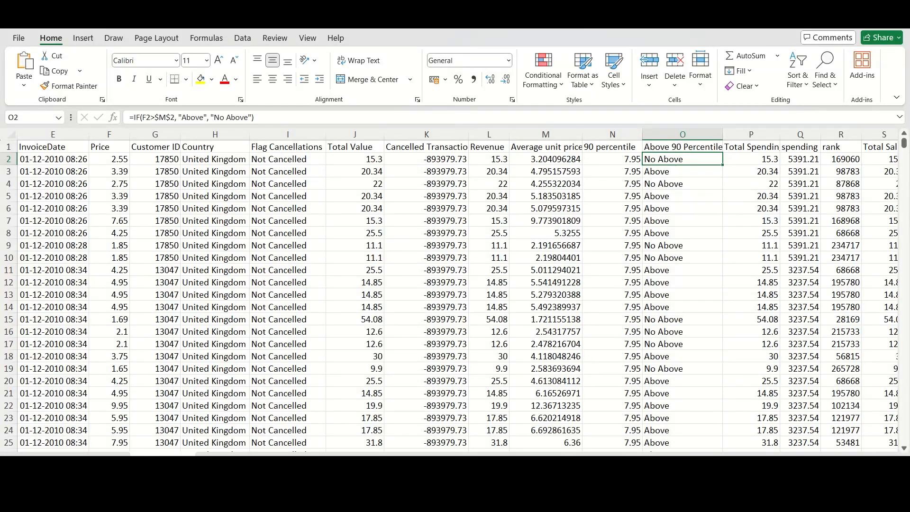
# Run Remove Duplicates on the whole dataset with all columns checked and the first row treated as headers.
pyautogui.click(53, 160)
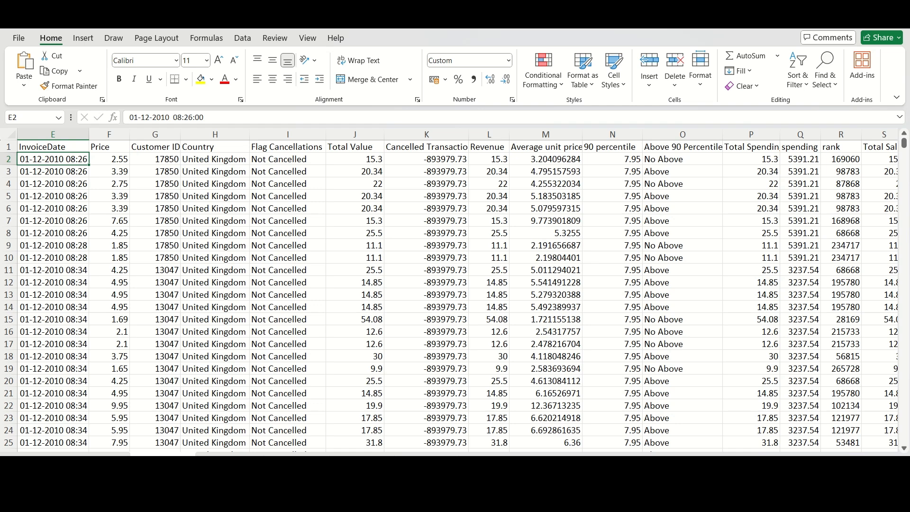
pyautogui.hotkey('ctrl', 'a')
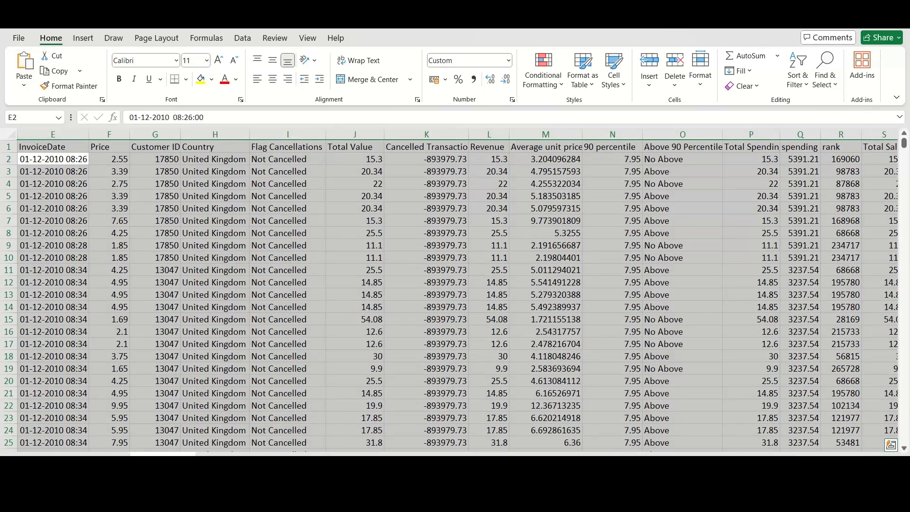
pyautogui.click(242, 39)
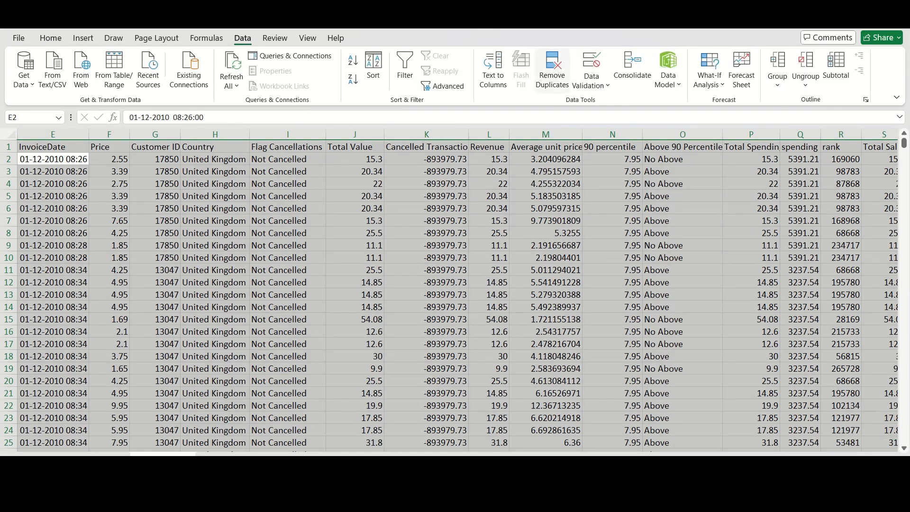
pyautogui.click(552, 69)
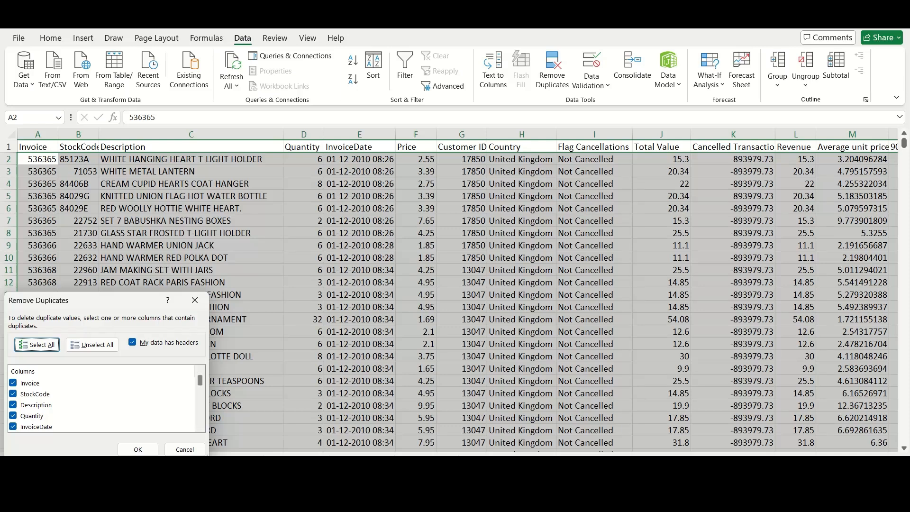
pyautogui.moveTo(200, 380)
pyautogui.mouseDown()
pyautogui.moveTo(200, 399)
pyautogui.moveTo(200, 380)
pyautogui.mouseUp()
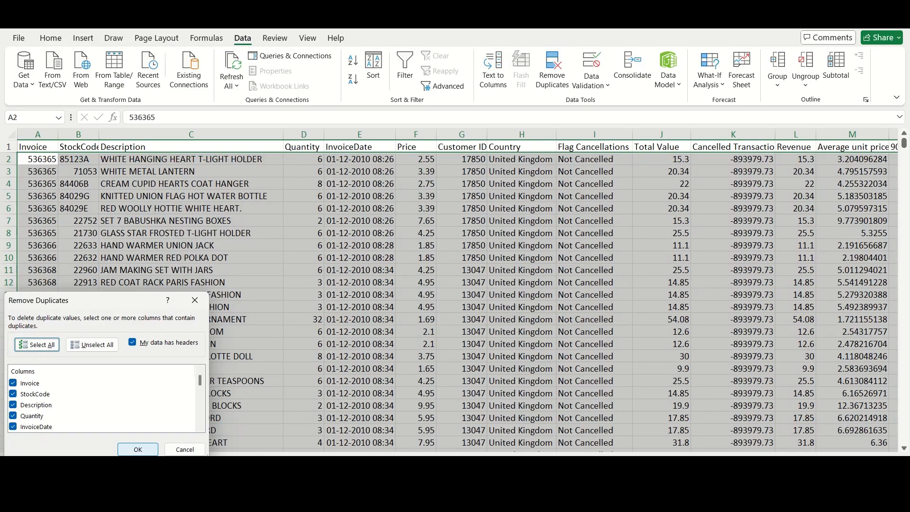
pyautogui.click(138, 449)
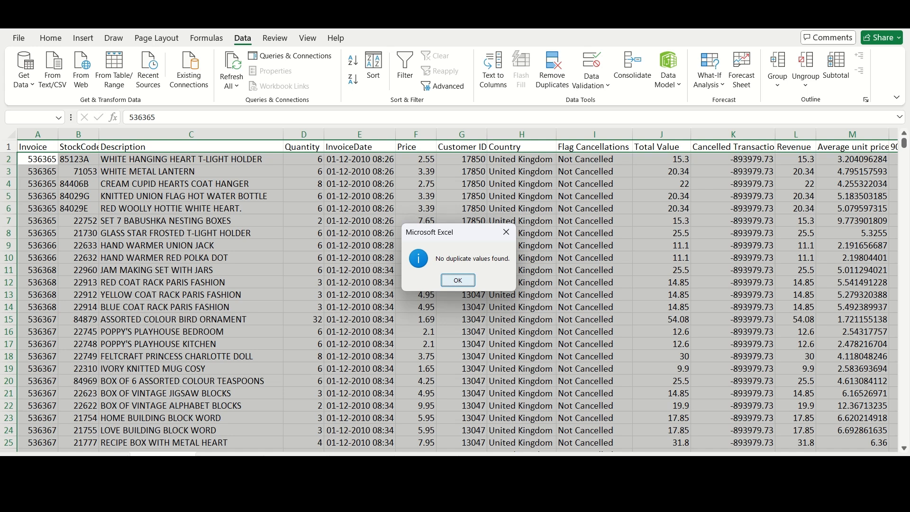
pyautogui.click(458, 281)
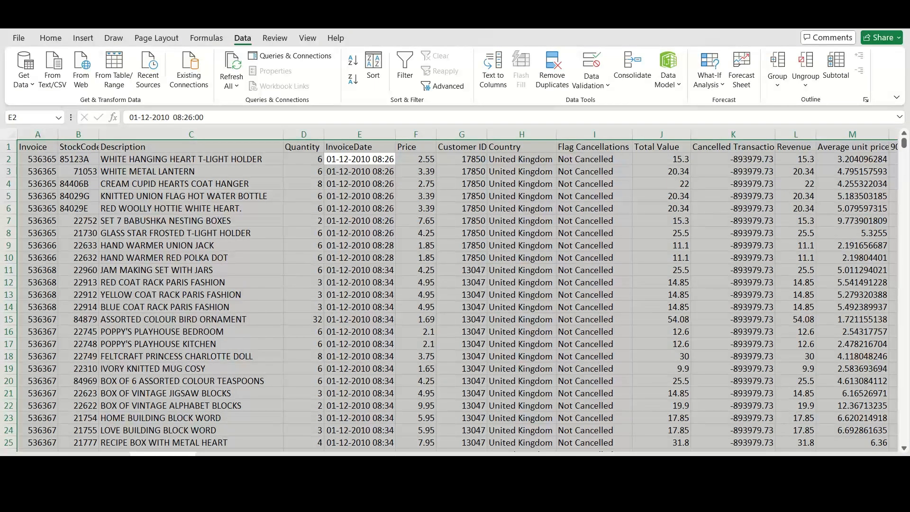
pyautogui.click(416, 245)
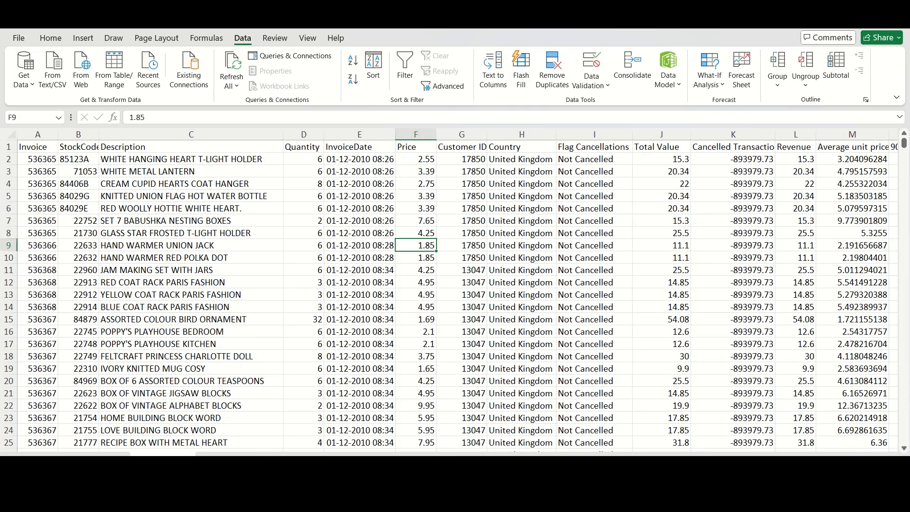
# Inspect the formulas behind the Flag Cancellations, Total Value and Cancelled Transactions columns.
pyautogui.click(594, 147)
pyautogui.click(595, 172)
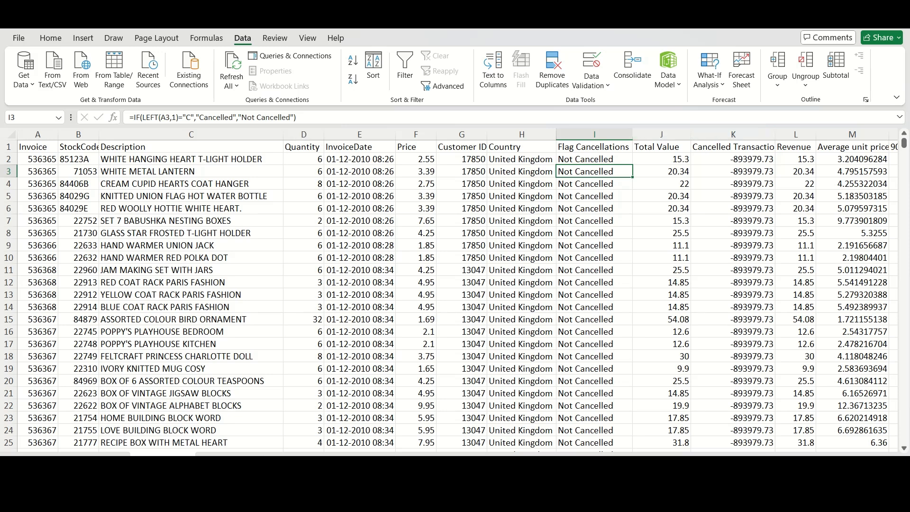
pyautogui.click(662, 147)
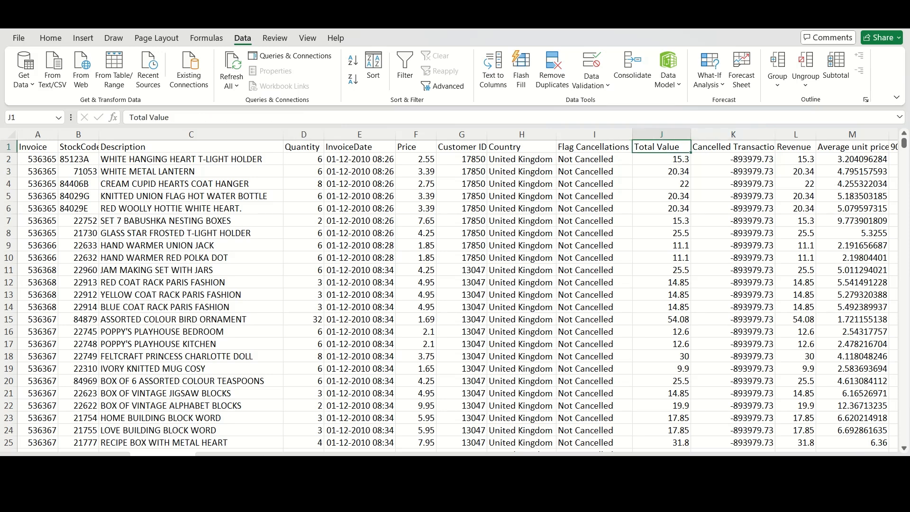
pyautogui.click(661, 159)
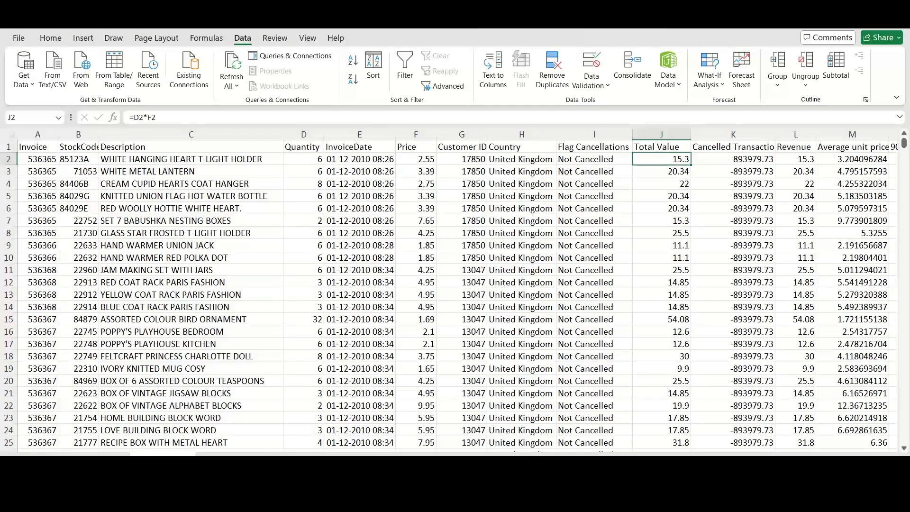
pyautogui.click(733, 160)
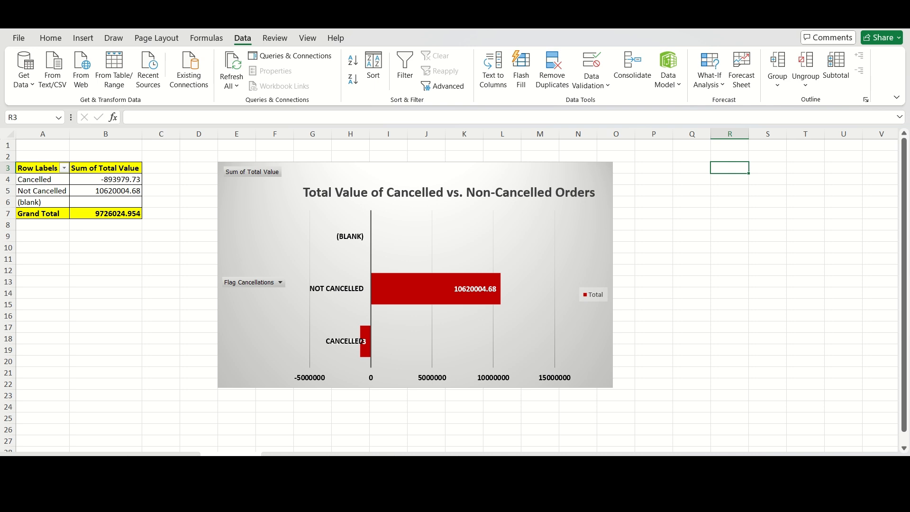
# Examine the product chart of revenue and quantity on the sheet after the cancellations chart, and return to the data sheet.
pyautogui.hotkey('ctrl', 'pagedown')
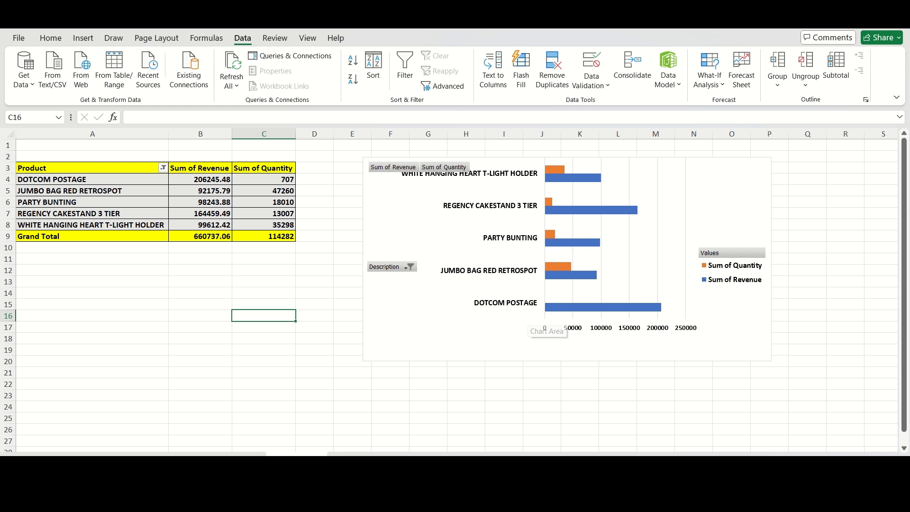
pyautogui.moveTo(641, 307)
pyautogui.moveTo(655, 307)
pyautogui.click(162, 459)
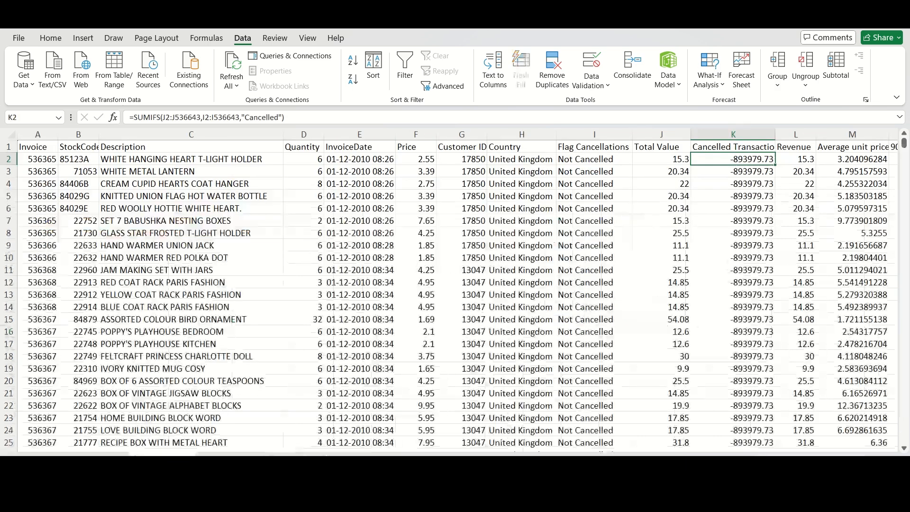
# Inspect the row 2 formulas of the Average unit price, 90 percentile and Above 90 Percentile columns.
pyautogui.moveTo(658, 460); pyautogui.dragTo(677, 460)
pyautogui.click(545, 160)
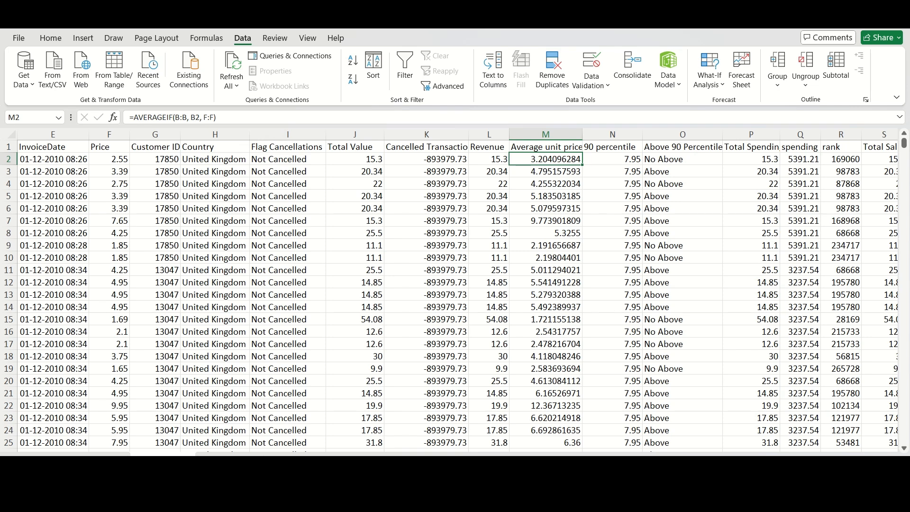
pyautogui.click(612, 160)
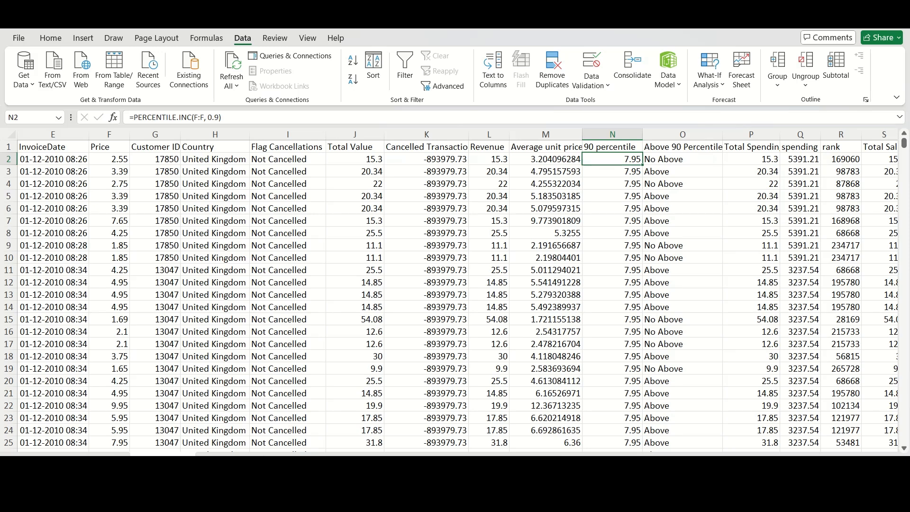
pyautogui.click(683, 160)
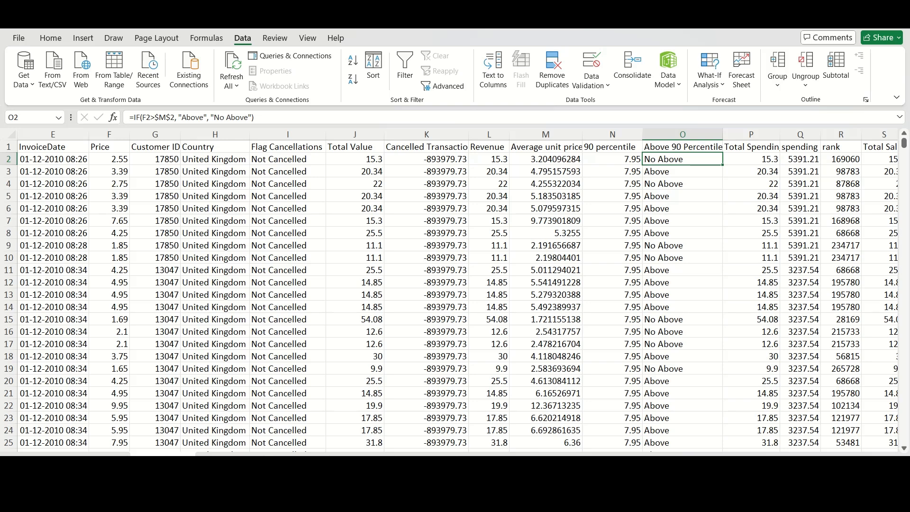
# Examine the Product Distribution Based on Pricing Percentile chart and return to the data sheet.
pyautogui.click(363, 455)
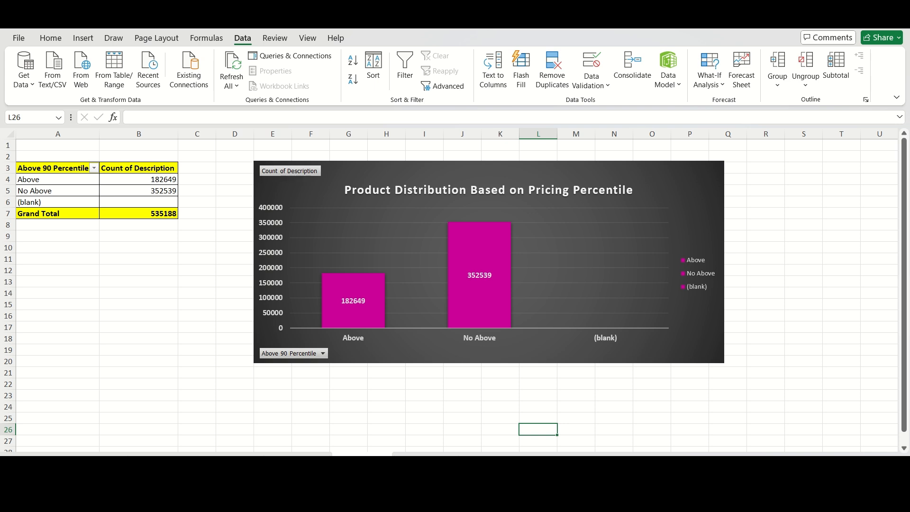
pyautogui.moveTo(345, 308)
pyautogui.click(162, 456)
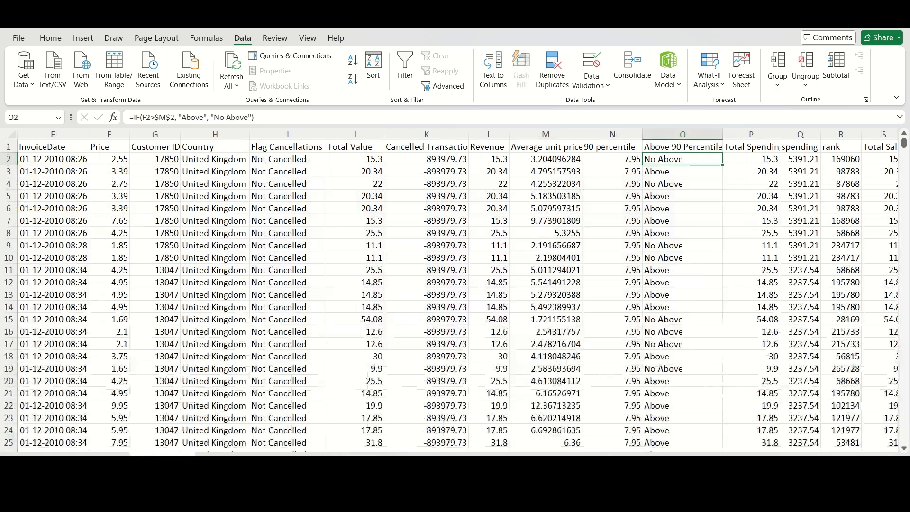
# Inspect the row 2 formulas of the Total Spending, spending and rank columns.
pyautogui.hscroll(2, 457, 288)
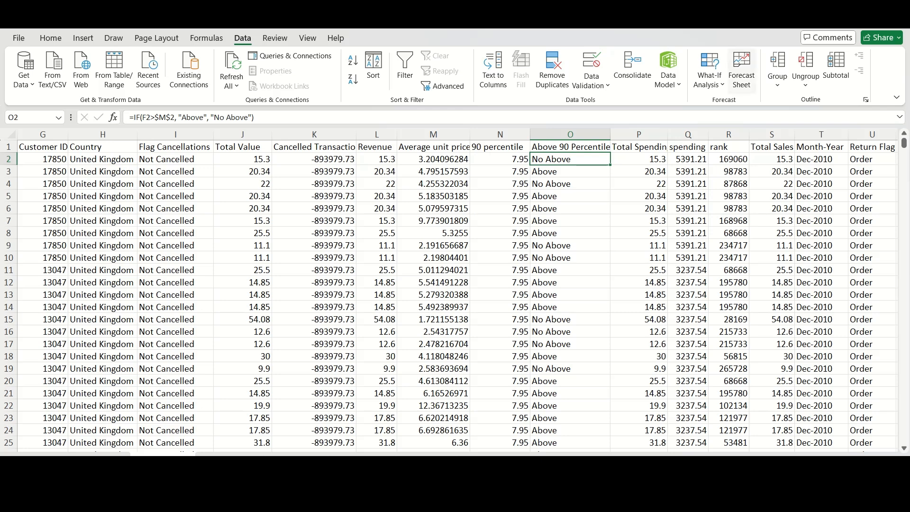
pyautogui.click(638, 159)
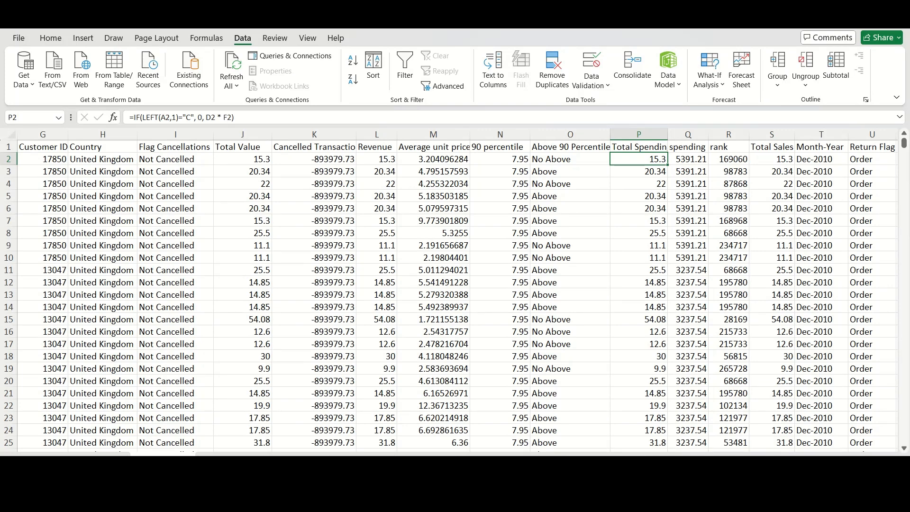
pyautogui.click(688, 159)
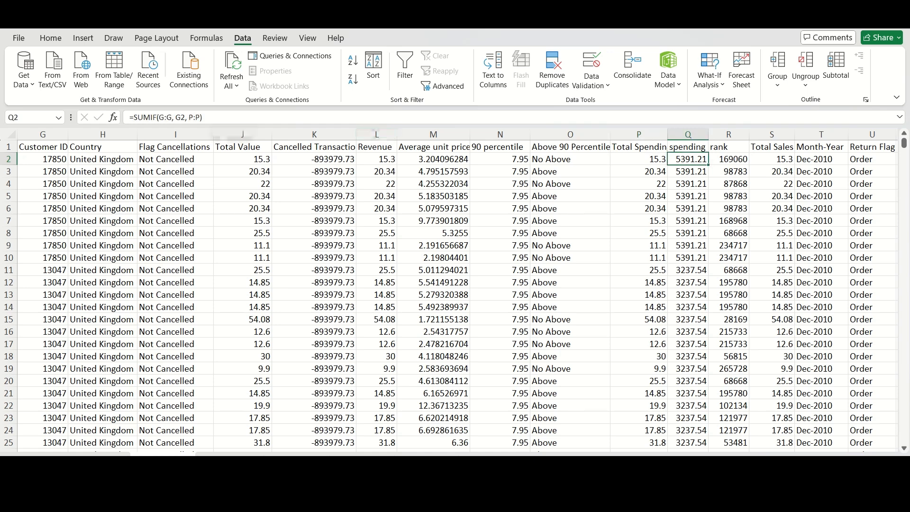
pyautogui.click(728, 159)
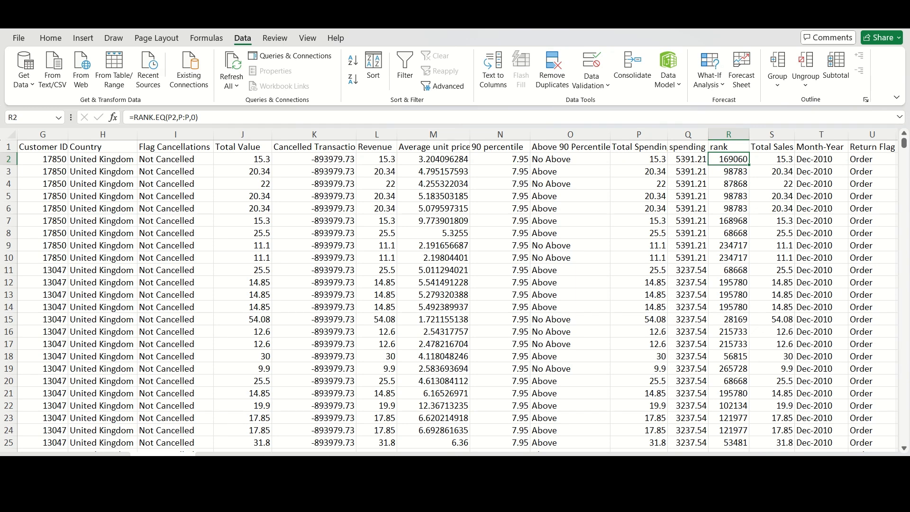
# Examine the top 10 customers by total spending chart and return to the data sheet.
pyautogui.click(427, 458)
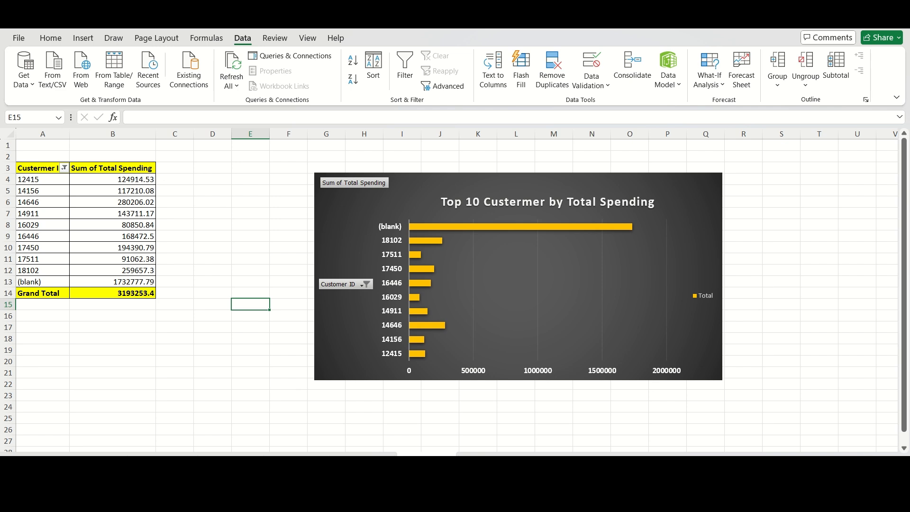
pyautogui.moveTo(433, 326)
pyautogui.click(162, 454)
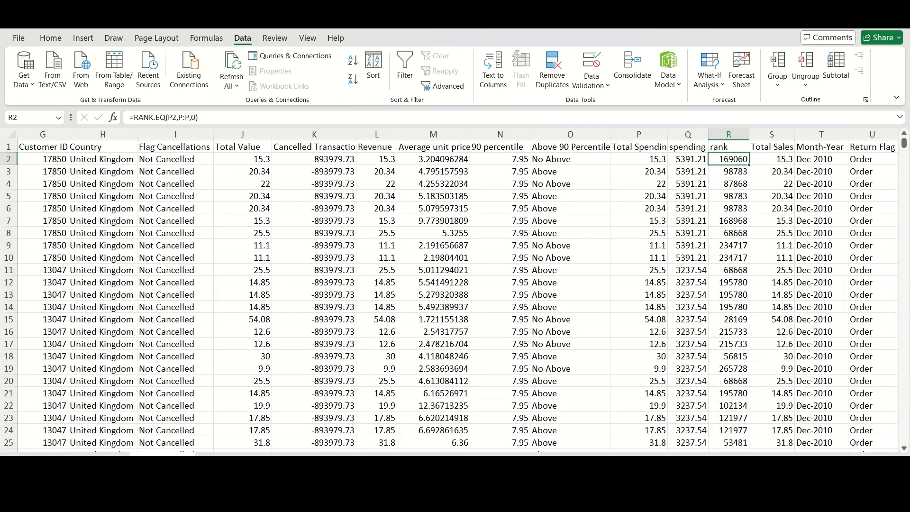
# Inspect the Month-Year column's formula in row 2 and view the Monthly Sales pivot chart.
pyautogui.moveTo(669, 460); pyautogui.dragTo(692, 459)
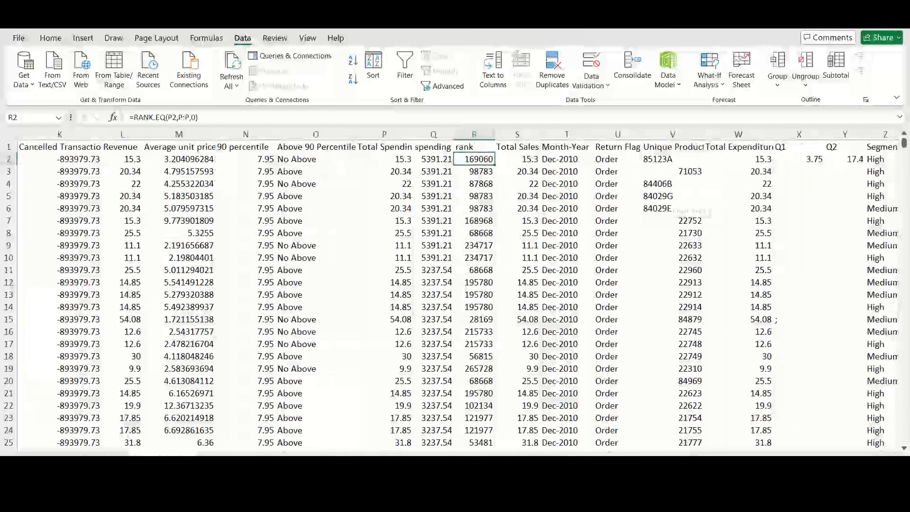
pyautogui.click(567, 159)
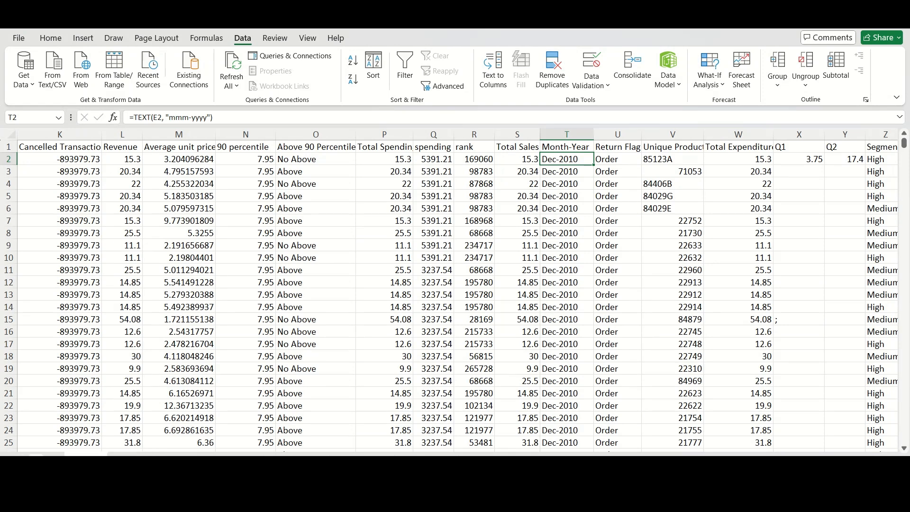
pyautogui.click(358, 455)
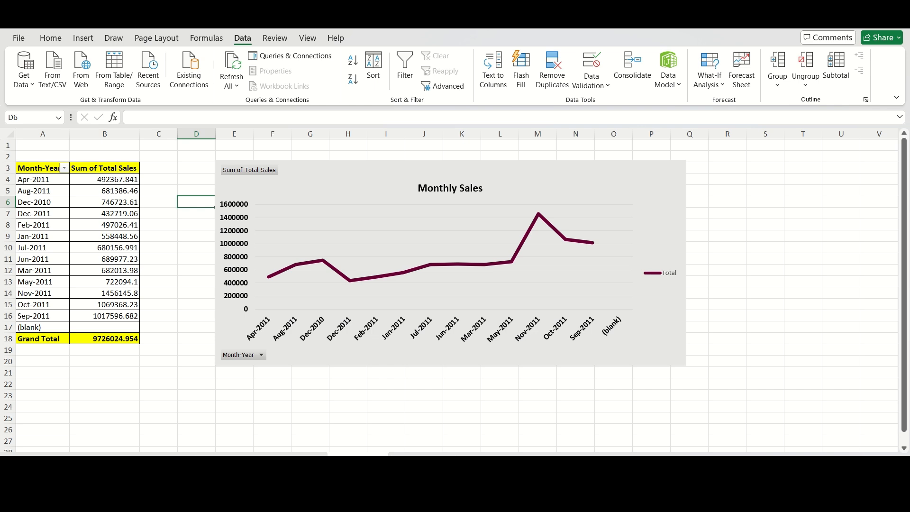
# Examine the United Kingdom bar in the chart of countries with the most transactions, and return to the data sheet.
pyautogui.hotkey('ctrl', 'pagedown')
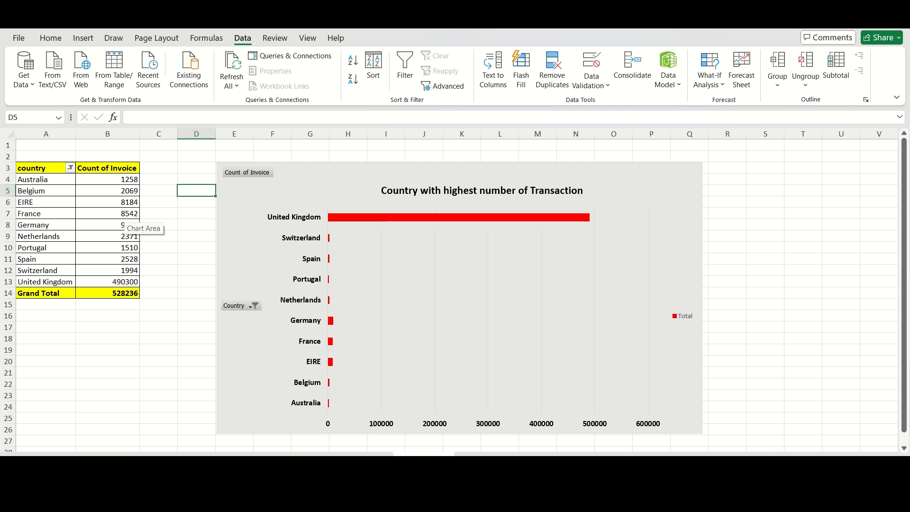
pyautogui.moveTo(561, 217)
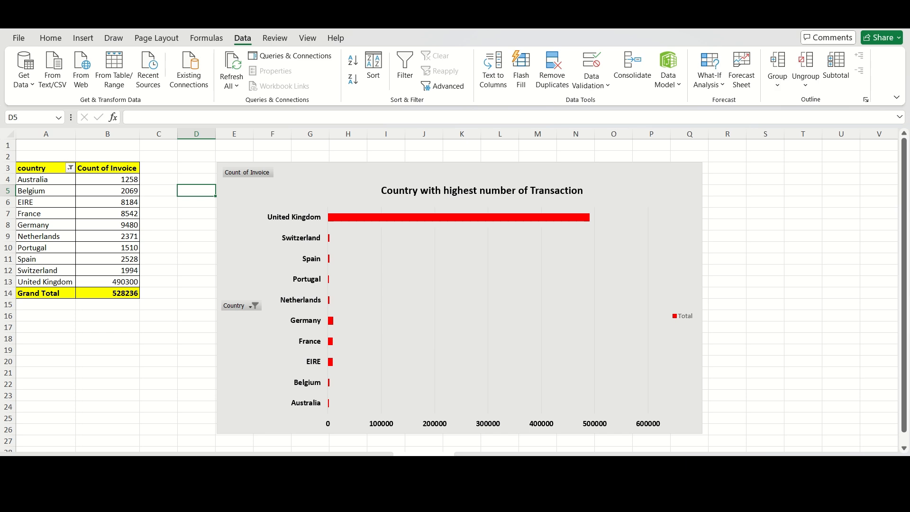
pyautogui.click(17, 456)
pyautogui.click(17, 455)
pyautogui.click(17, 455)
pyautogui.click(17, 455)
pyautogui.click(164, 456)
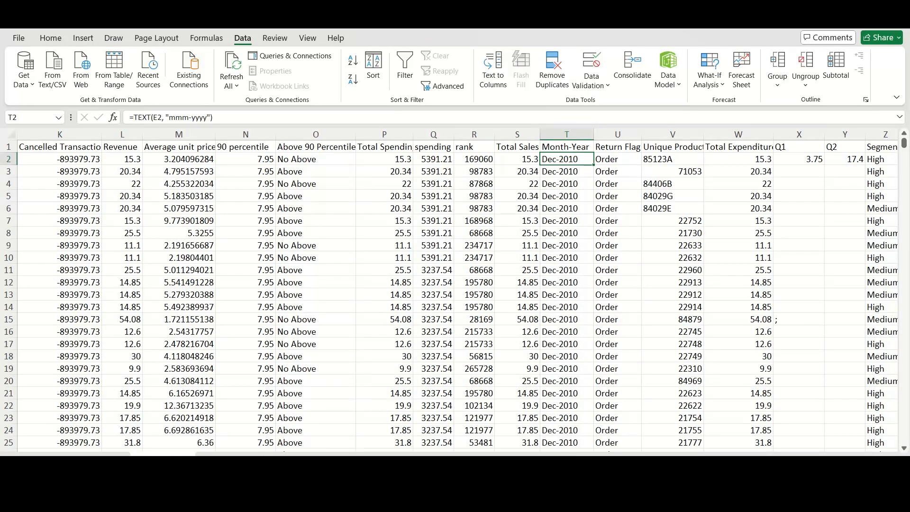
# Review the data columns through Segment and the pivot chart of ordered and returned quantities by stock code, ending on the data sheet.
pyautogui.moveTo(779, 456); pyautogui.dragTo(783, 456)
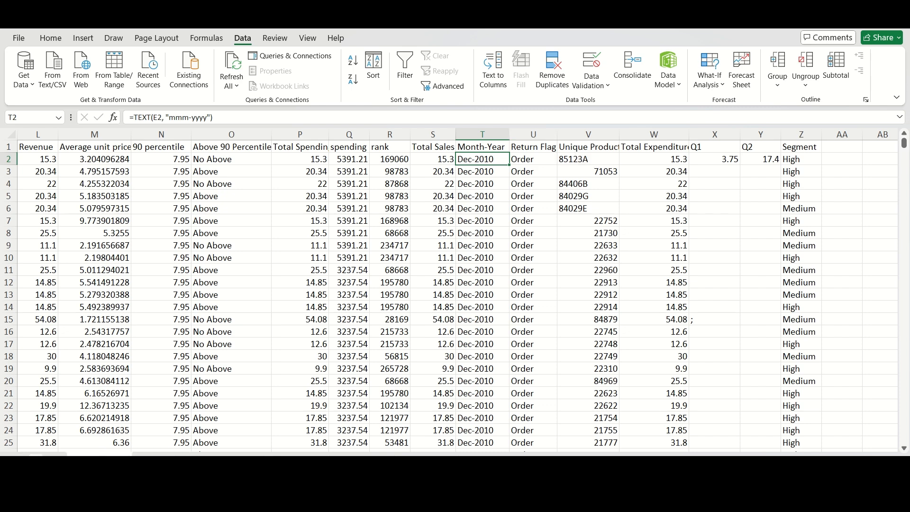
pyautogui.click(358, 459)
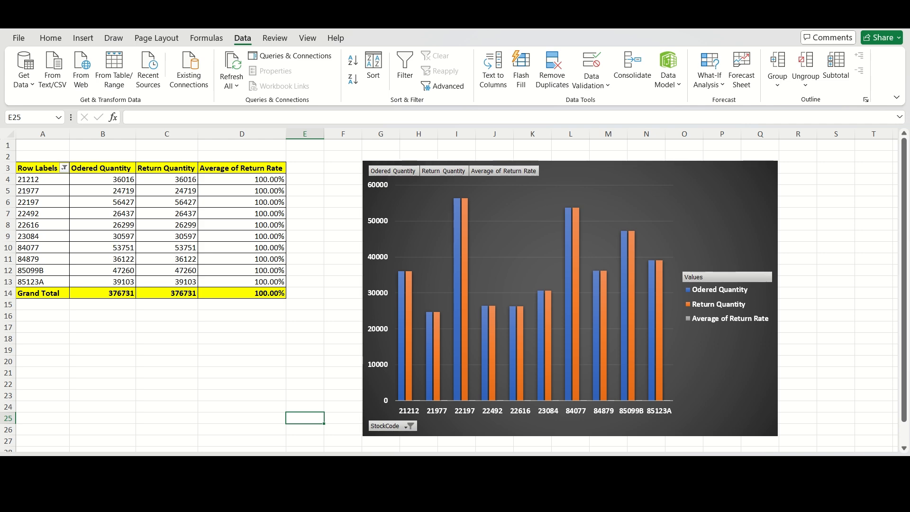
pyautogui.click(100, 459)
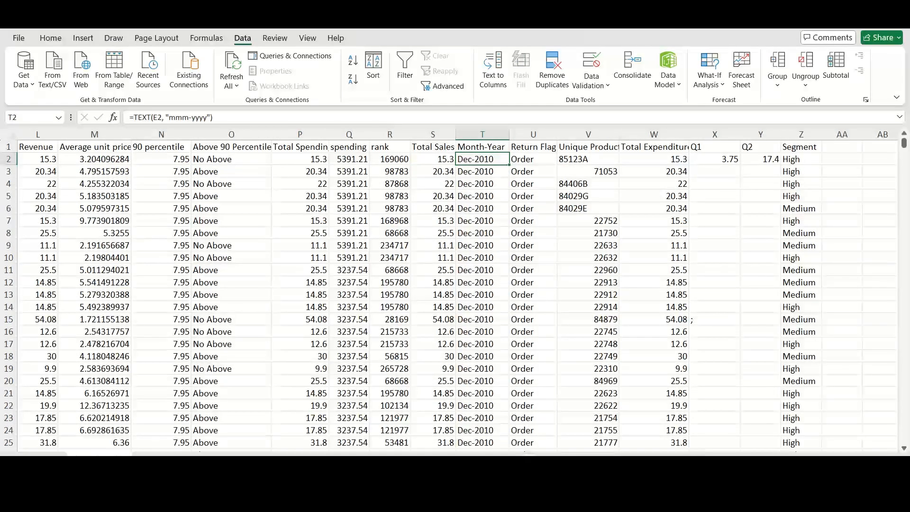
pyautogui.moveTo(721, 459); pyautogui.dragTo(721, 460)
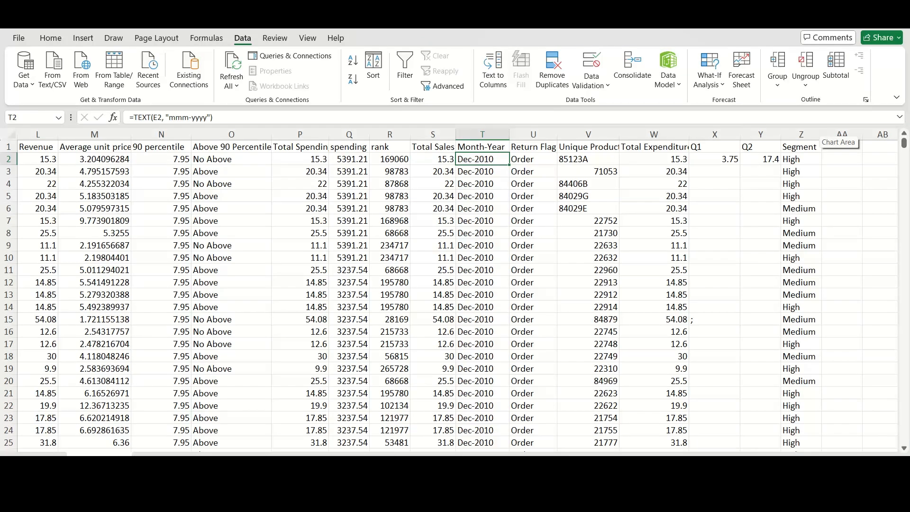
# Inspect the Q1 and Segment formulas in row 2 and examine the Customer Segmentation by Spending Tier pie chart.
pyautogui.click(715, 160)
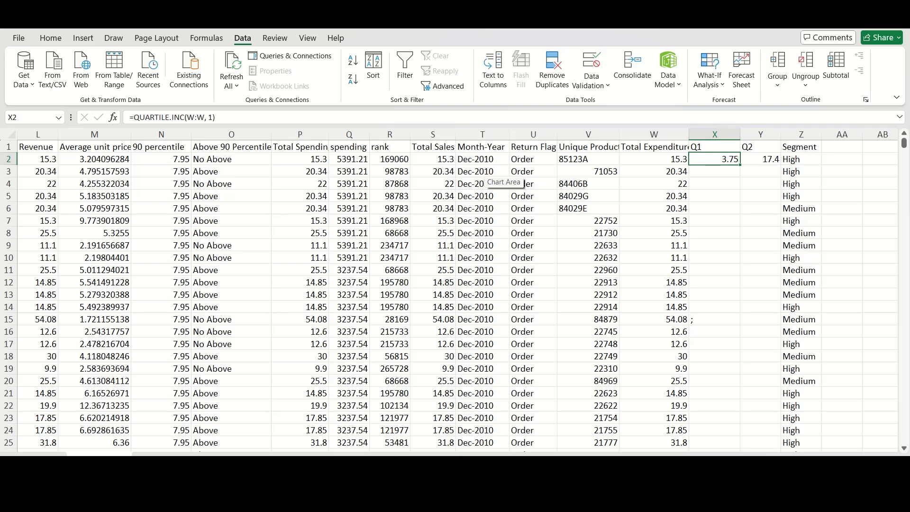
pyautogui.click(801, 159)
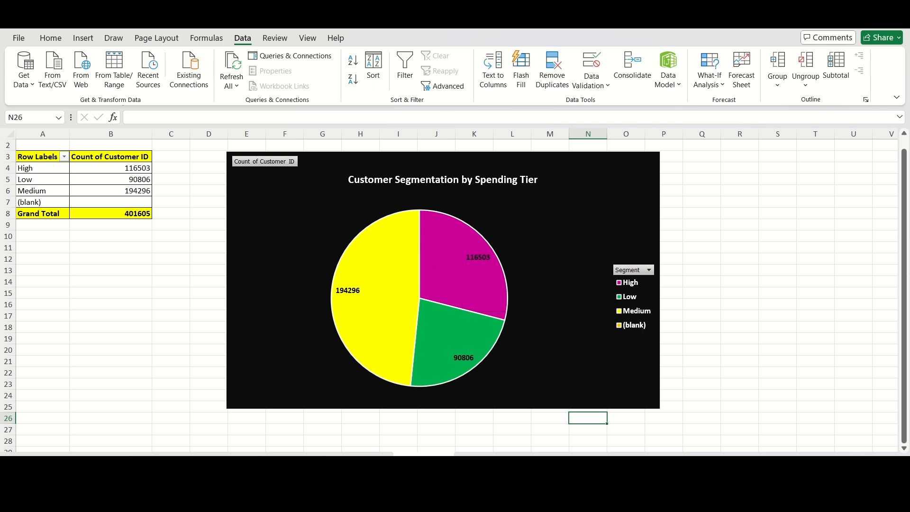
pyautogui.moveTo(377, 279)
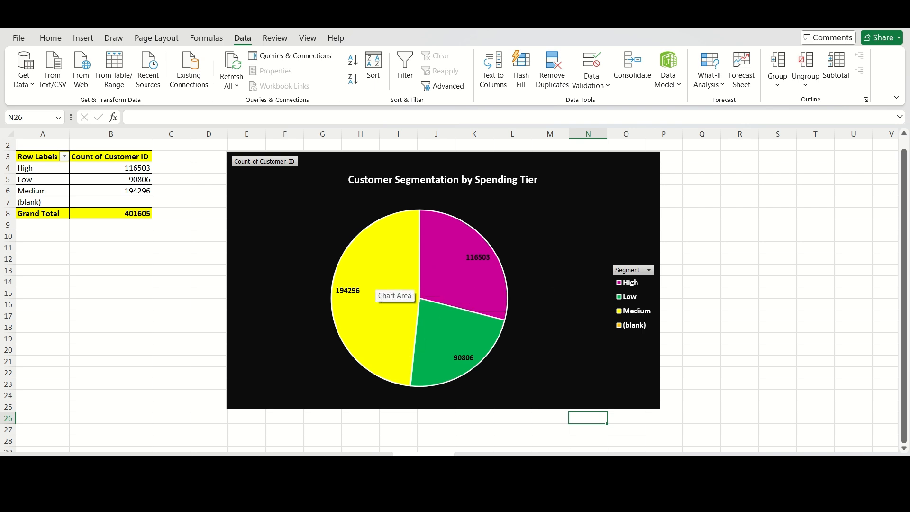
pyautogui.moveTo(351, 309)
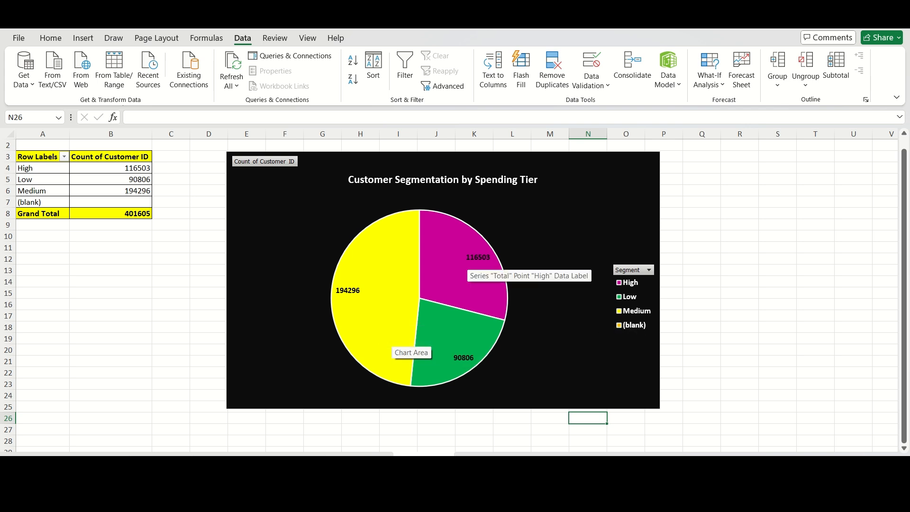
pyautogui.moveTo(481, 317)
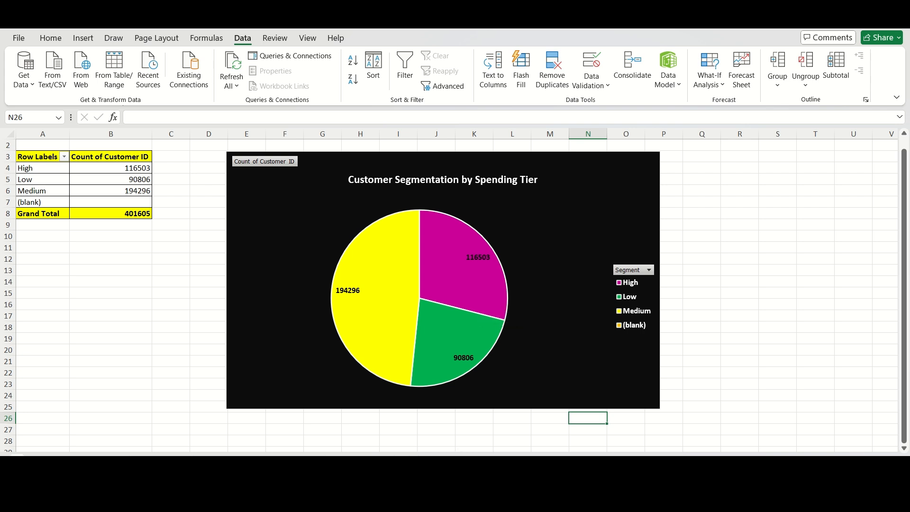
# Review the Sales by Country chart on the Retail Sales dashboard and filter the dashboard's Country slicer to Australia.
pyautogui.click(95, 460)
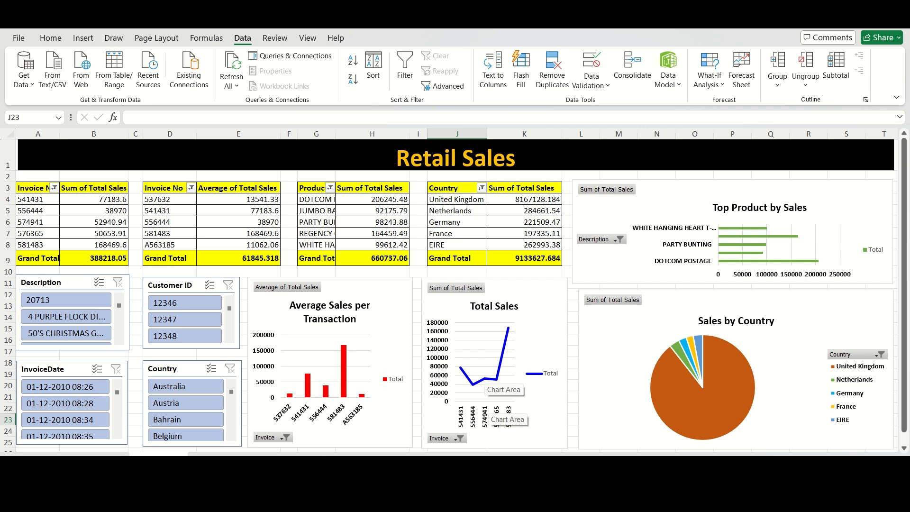
pyautogui.moveTo(696, 371)
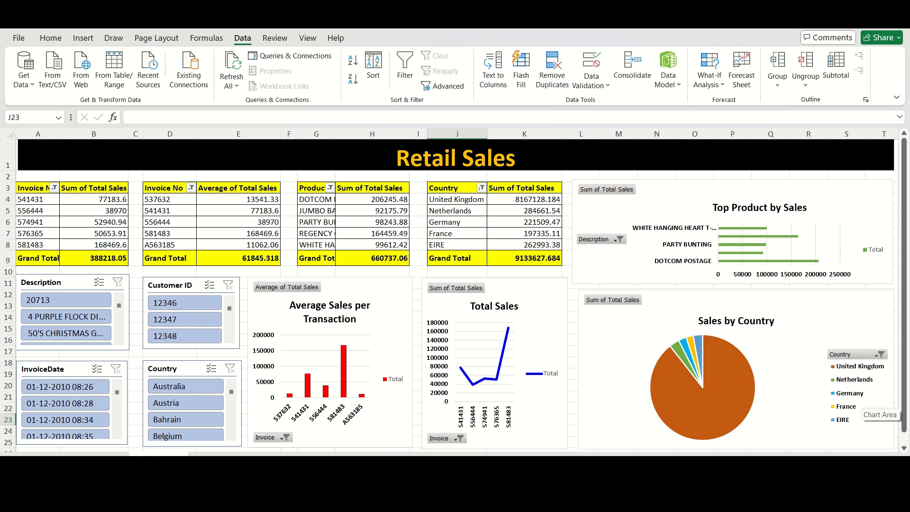
pyautogui.moveTo(733, 398)
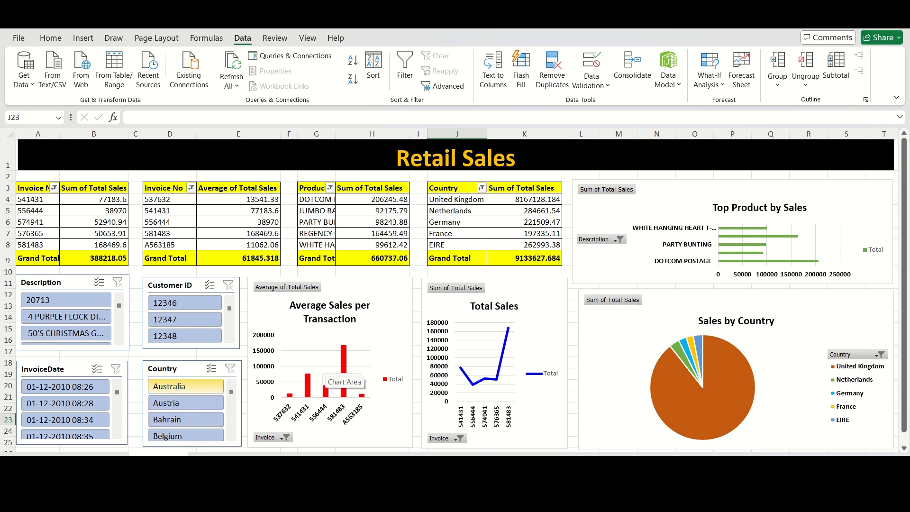
pyautogui.click(184, 386)
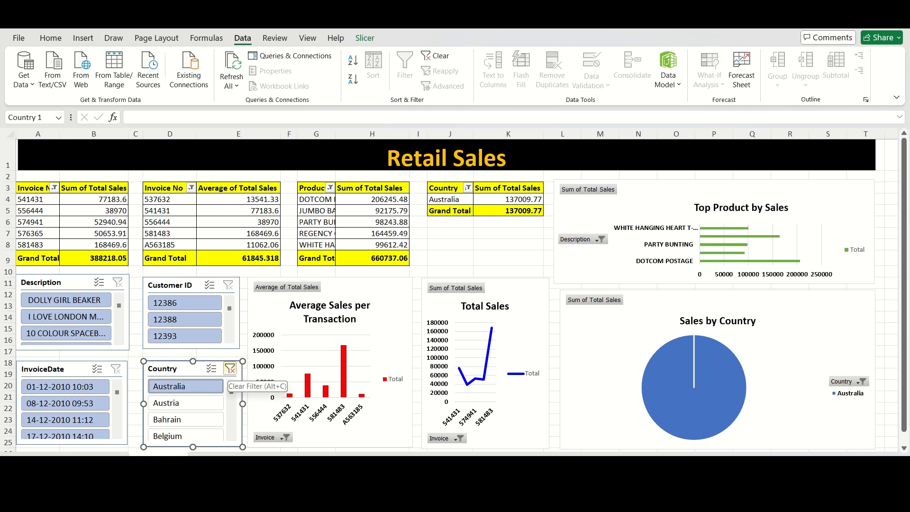
pyautogui.moveTo(594, 501)
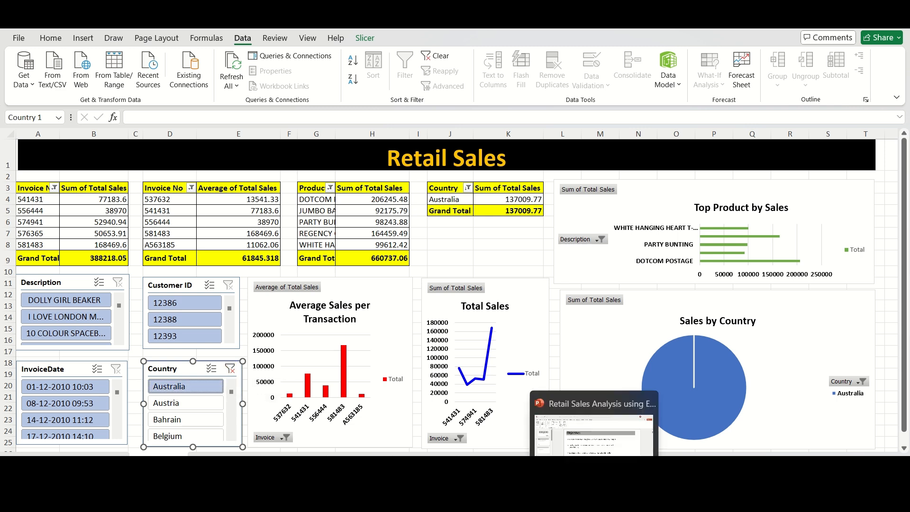